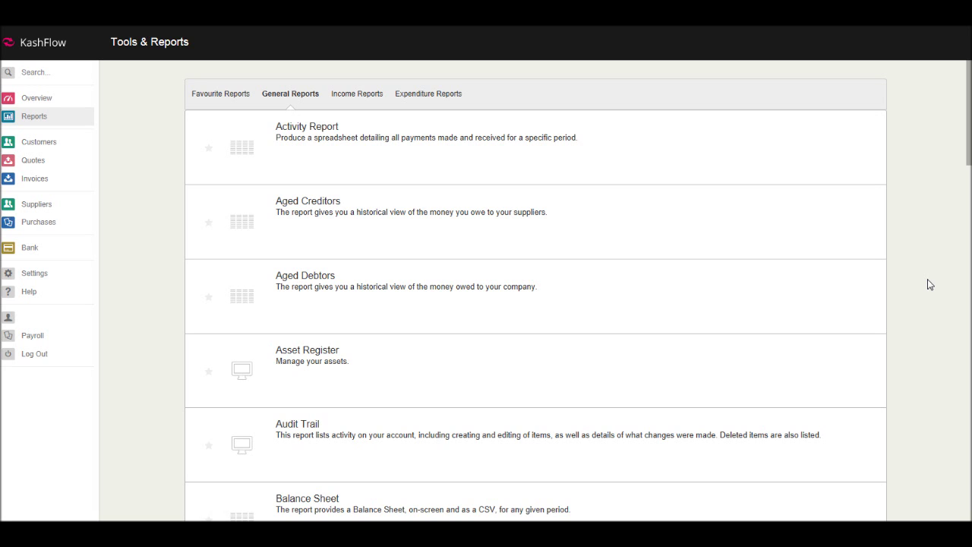
From the Customers list, start a new invoice for Bookkeeping Master (code BOO001)
click(40, 142)
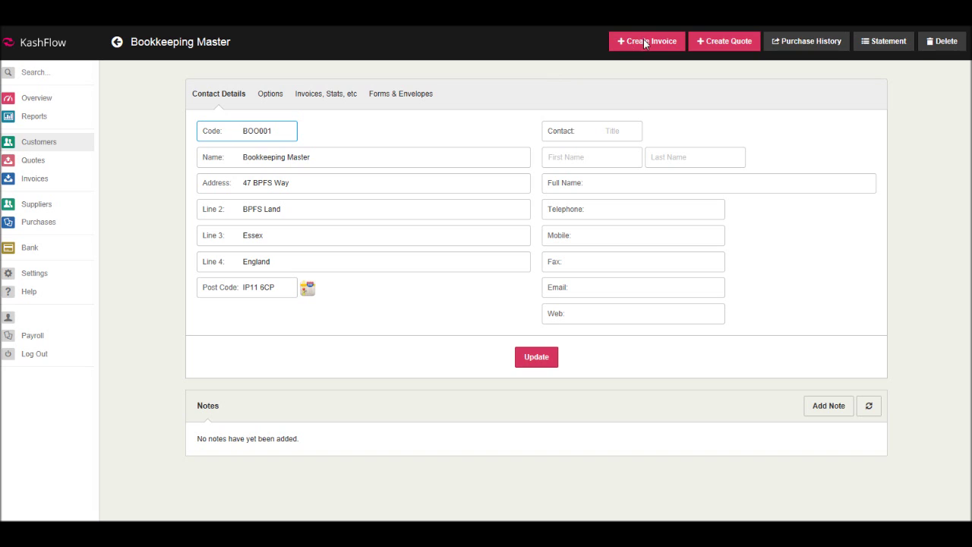
click(638, 47)
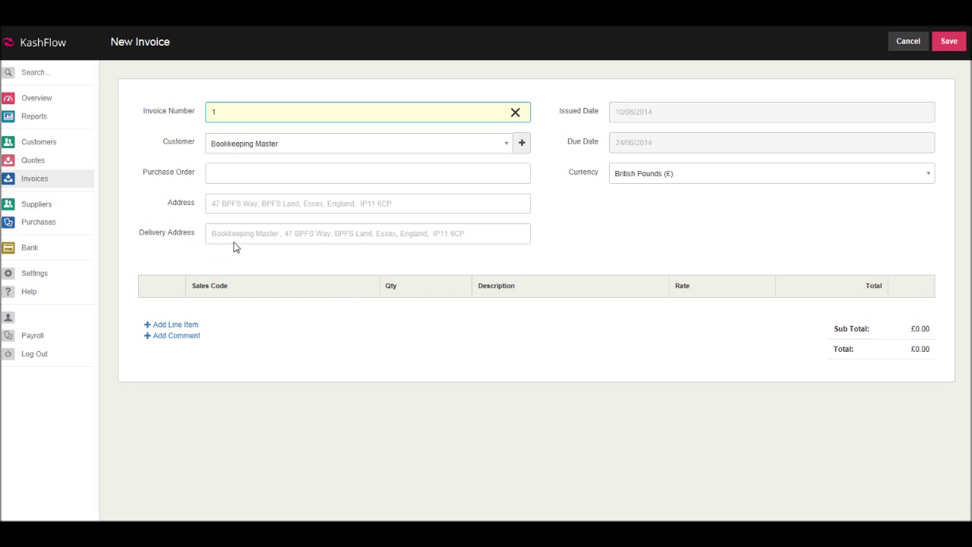
Check the delivery address and enter purchase order reference PO1234 on invoice 1
click(460, 237)
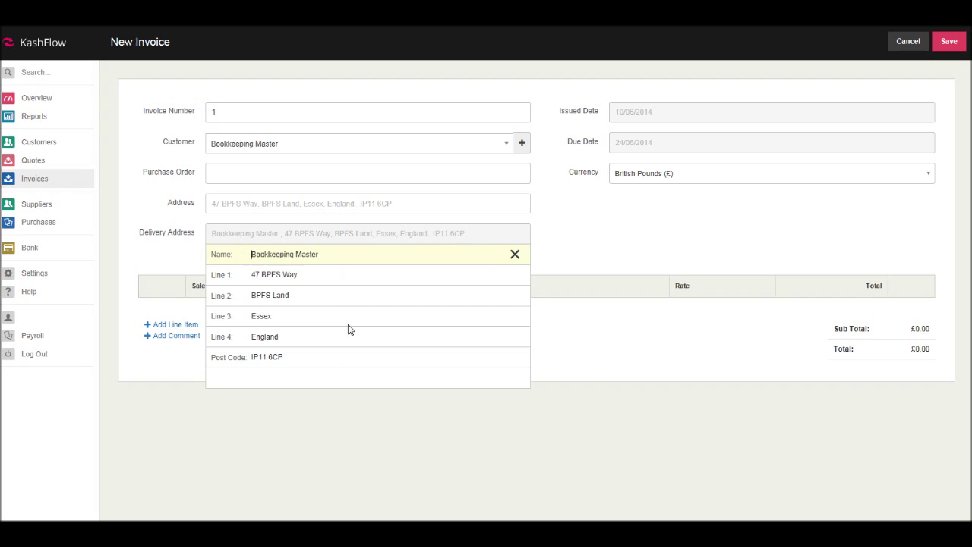
click(254, 180)
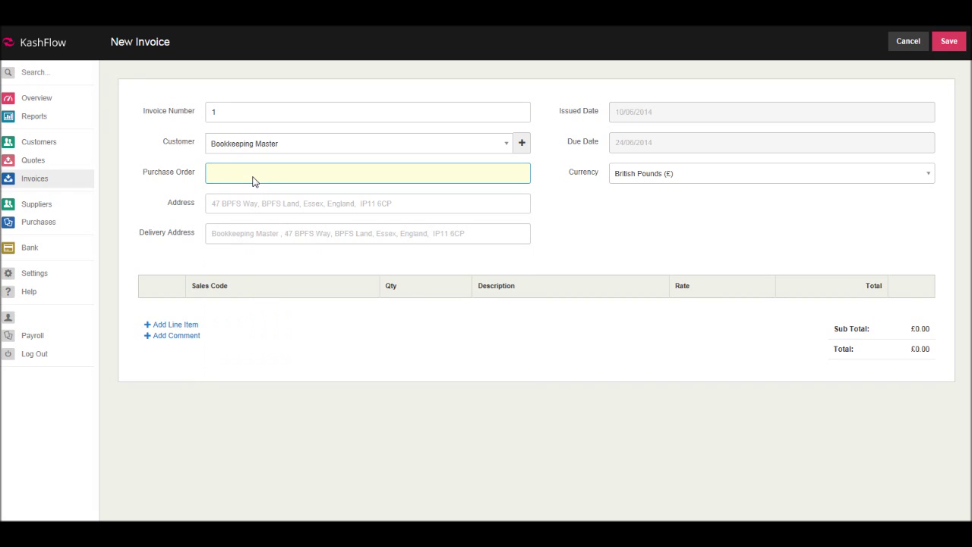
text(PO123)
click(681, 119)
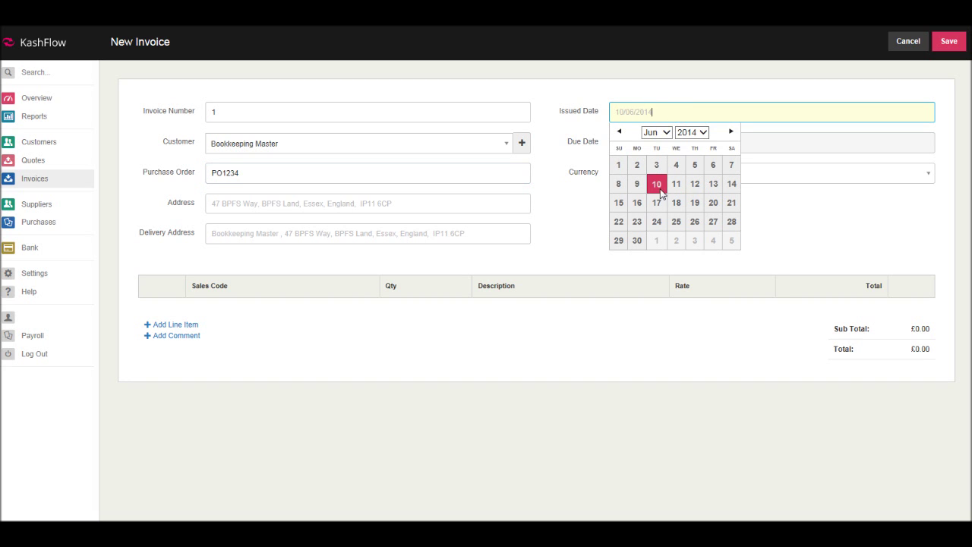
click(792, 206)
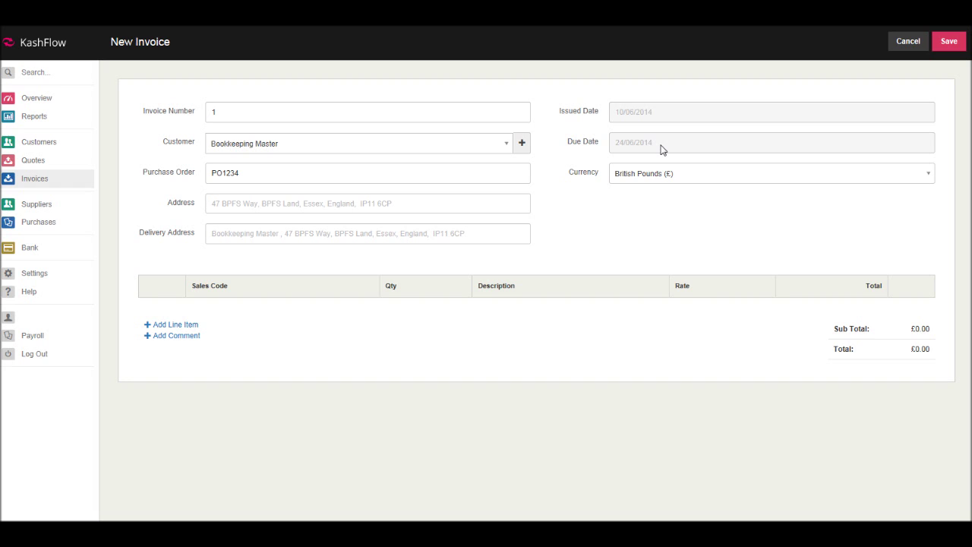
click(686, 147)
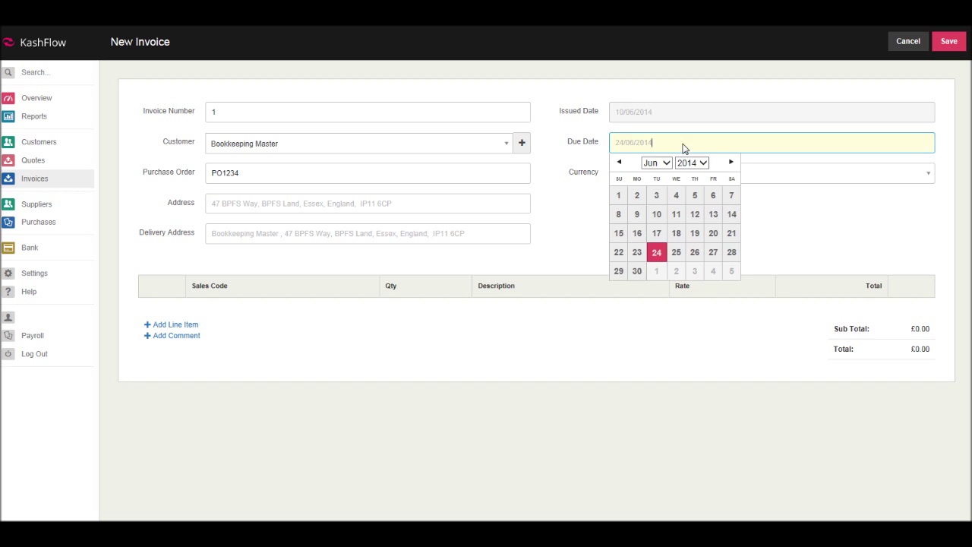
click(770, 212)
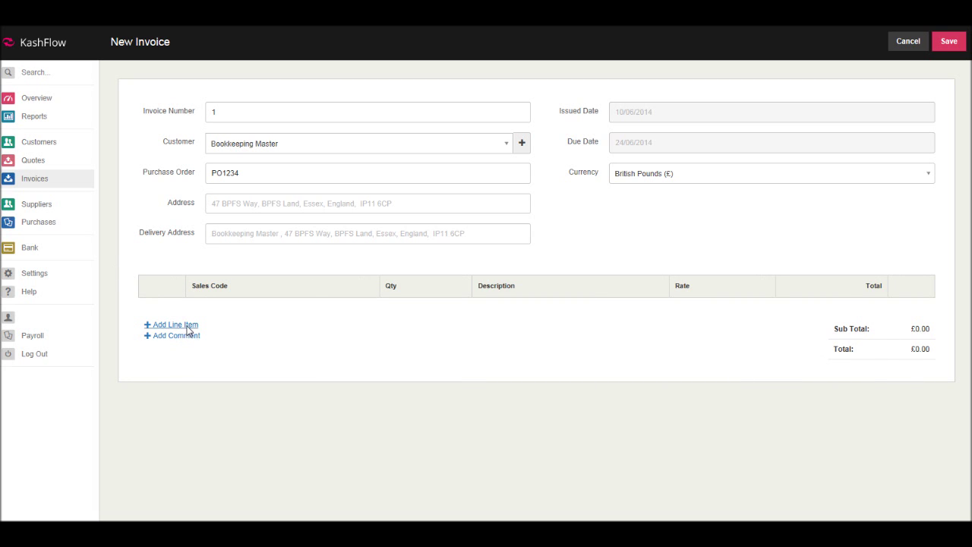
Add a line item 'Monthly Bookkeeping', quantity 1 at rate 20, giving £20.00
click(187, 326)
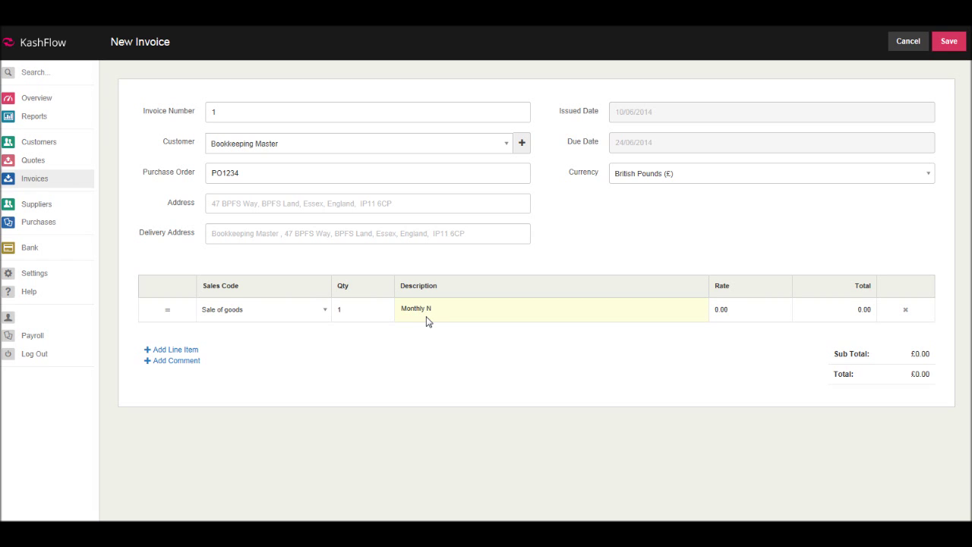
text(okkeeping)
drag(756, 320, 682, 314)
text(20)
key(Tab)
Add the comment line 'Paid by SO. Thank you for your business' below the item
click(158, 361)
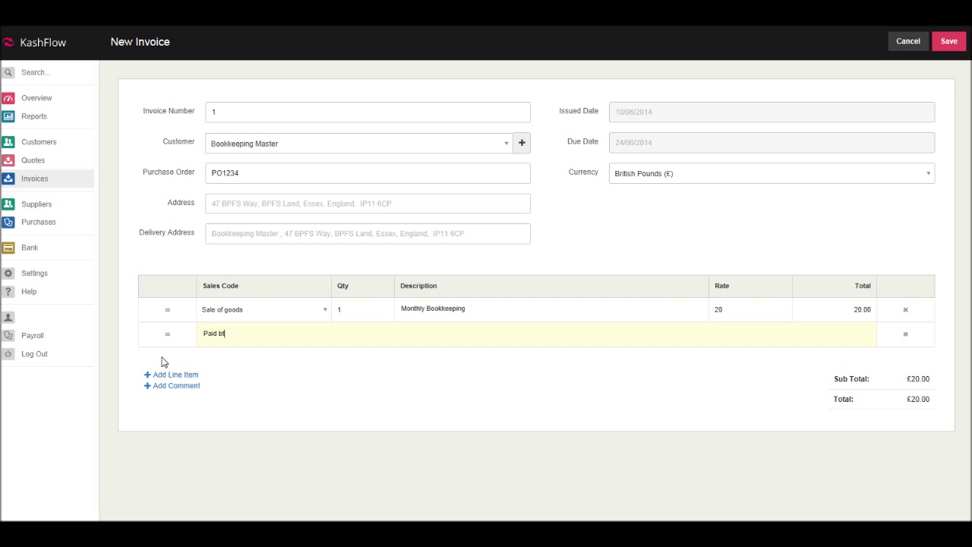
key(BackSpace)
key(BackSpace)
key(BackSpace)
text(y )
text(SP)
key(BackSpace)
text(O. Thank you for your busine)
text(ss)
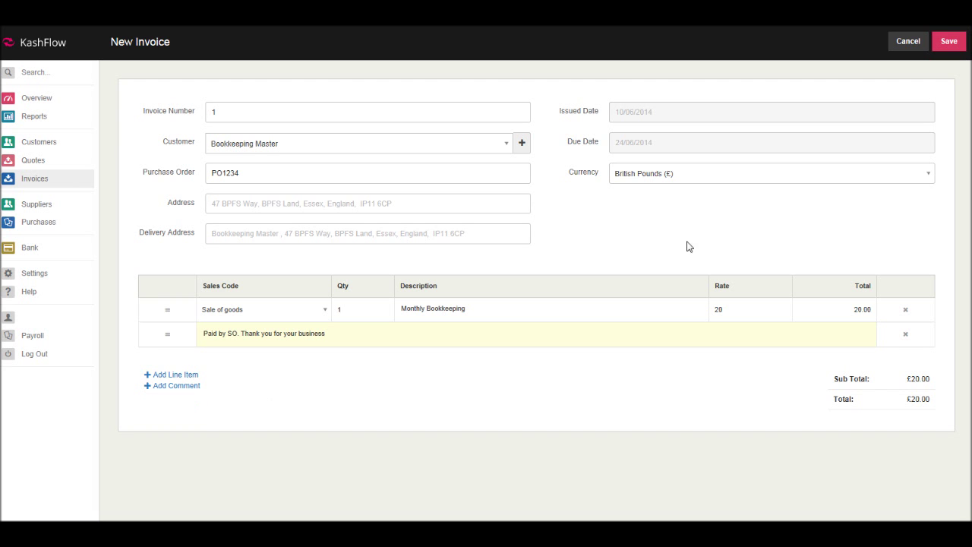
Save invoice 1, leaving it UNPAID with £20.00 due
click(951, 42)
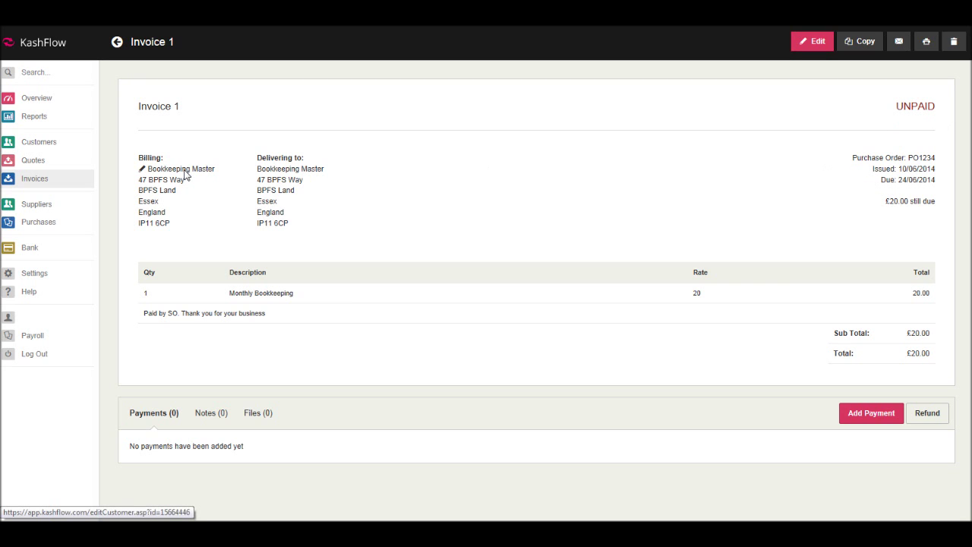
Return to the Customers list and reopen Bookkeeping Master's record
click(38, 144)
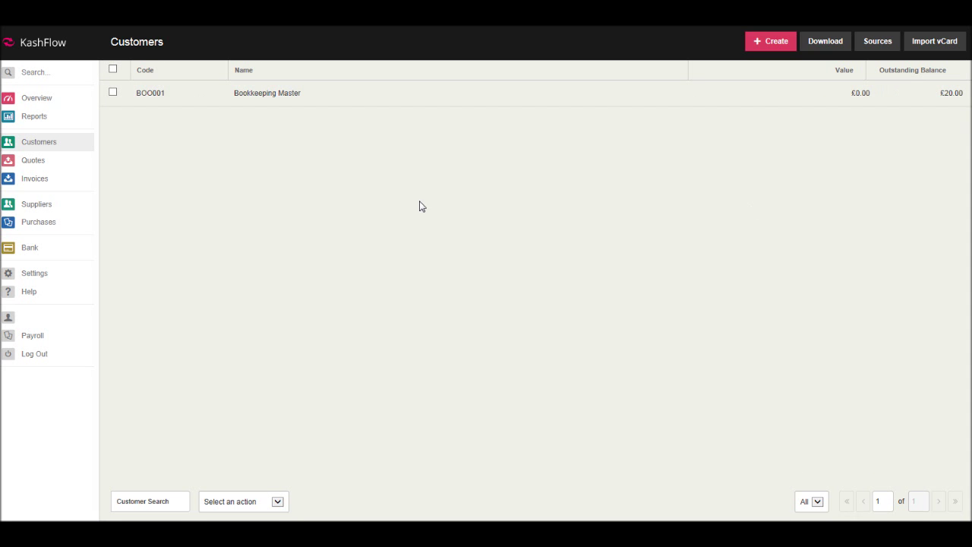
click(280, 100)
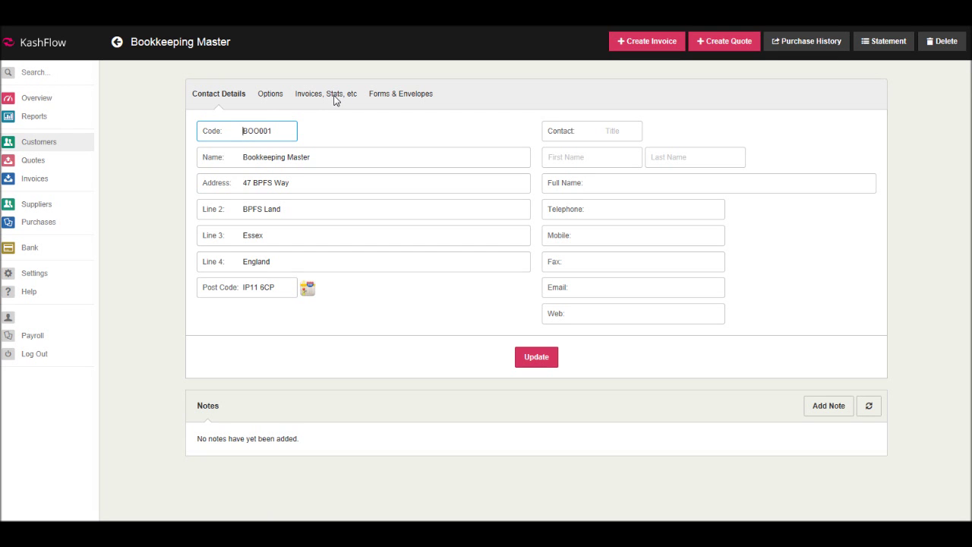
Show Bookkeeping Master's invoices and stats, listing invoice 1 dated 10/06/2014 unpaid at £20.00
click(326, 94)
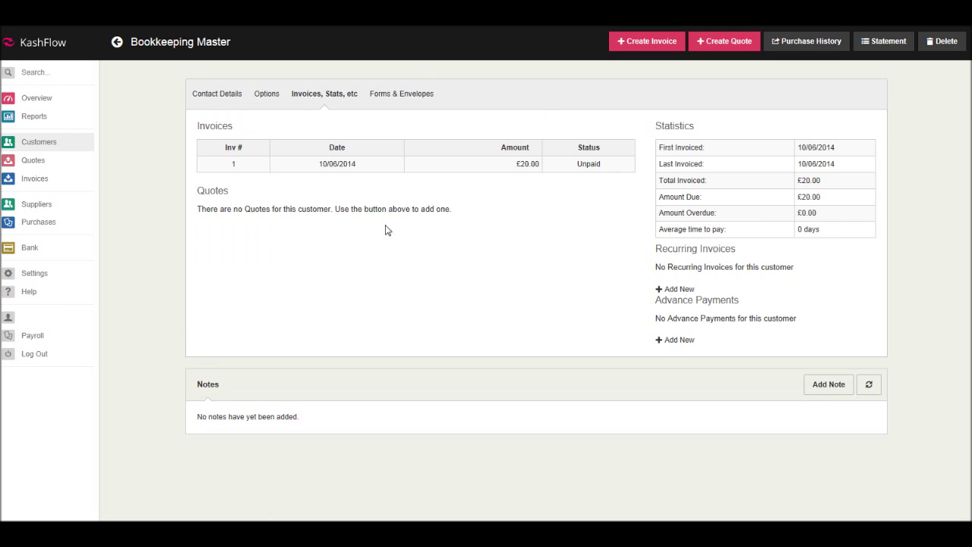